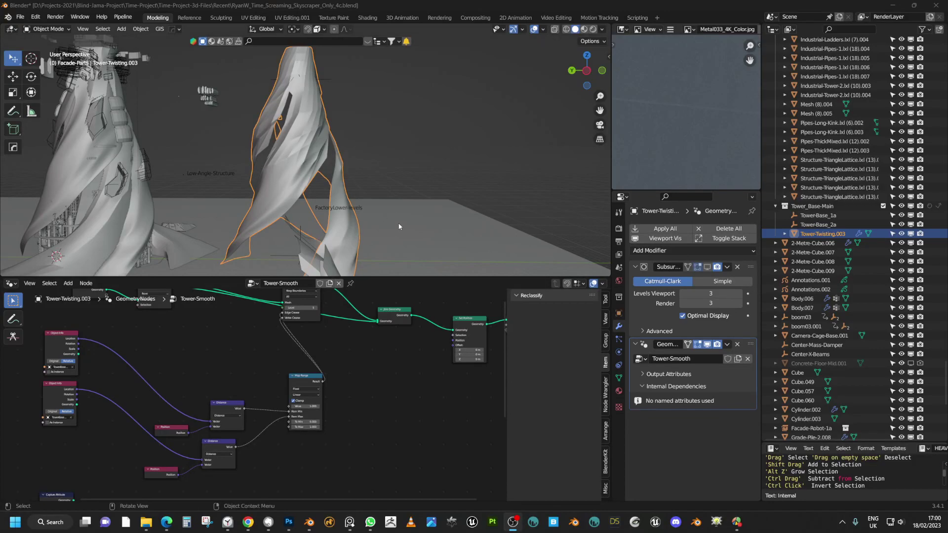
Examine the twisting tower, its Tower-Smooth node tree and the Tower-Base_1a empty at its foot
middle_click_drag(400, 226, 342, 284)
middle_click_drag(326, 291, 326, 312)
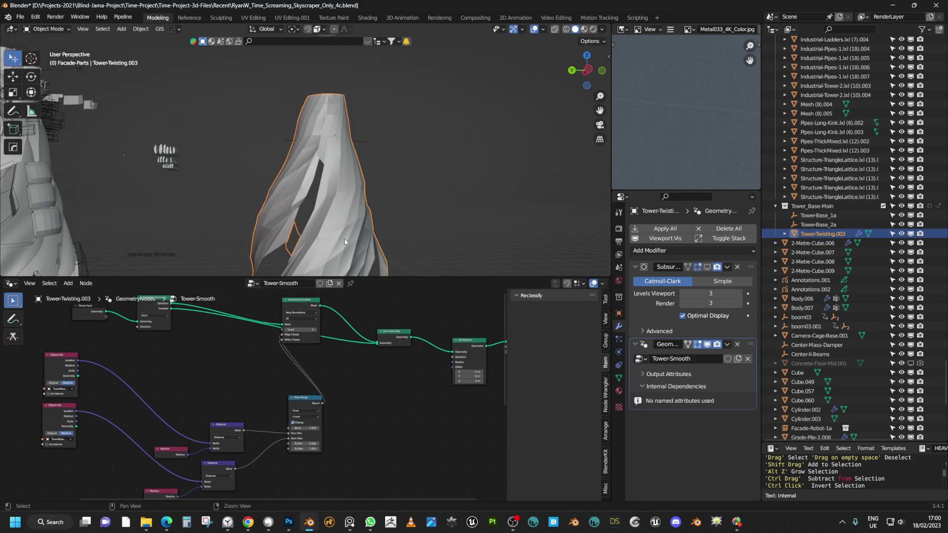
middle_click_drag(347, 231, 405, 206)
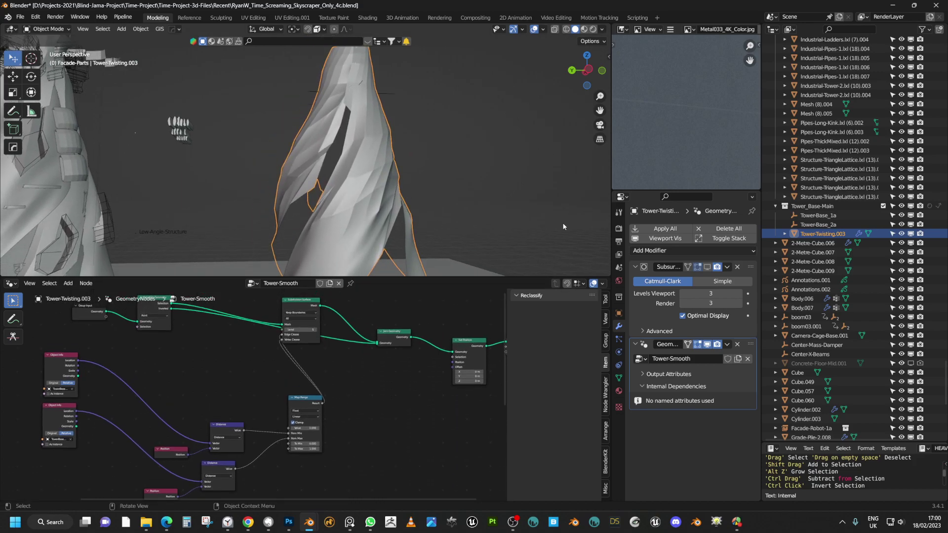
scroll(293, 333, "up", 2)
scroll(289, 355, "up", 3)
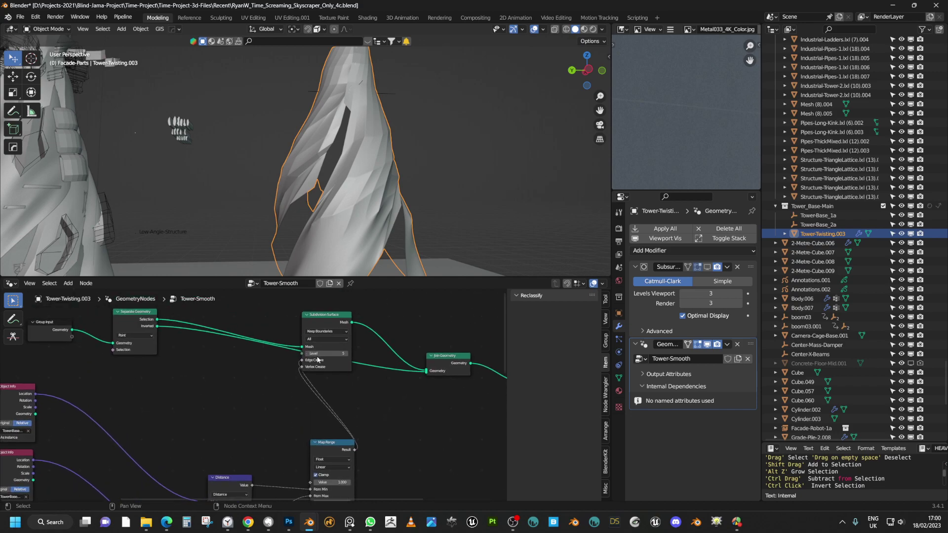
middle_click_drag(402, 224, 348, 243, "shift")
left_click(341, 257)
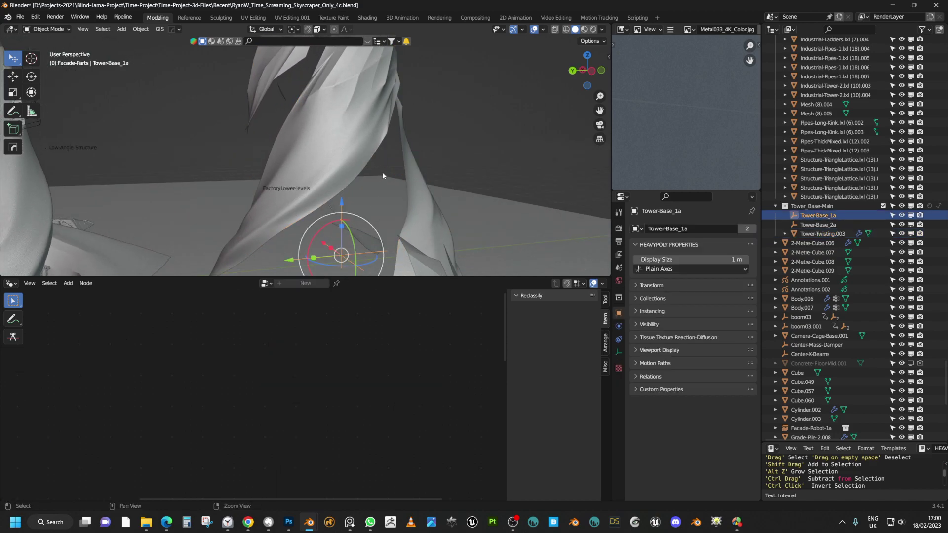
middle_click_drag(382, 172, 367, 187, "ctrl")
left_click(320, 172)
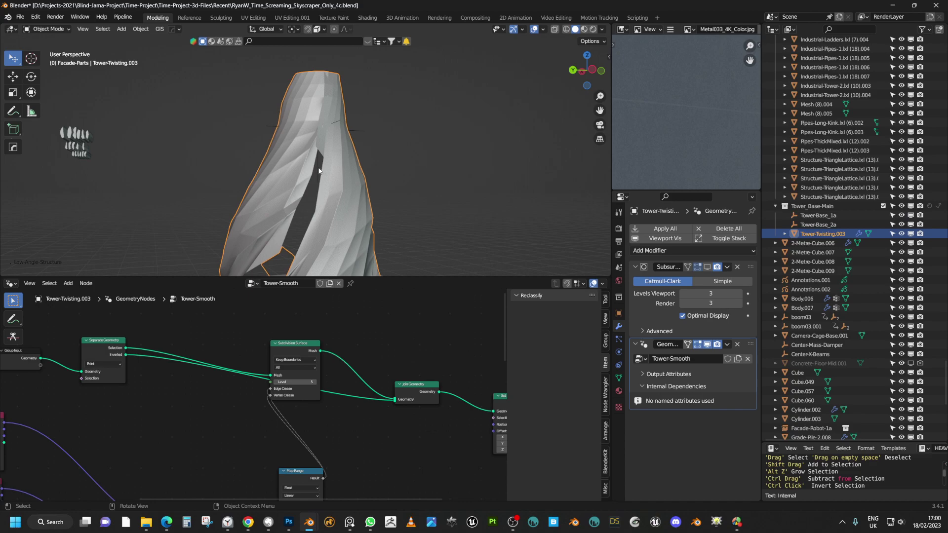
Move the Tower-Base_2a empty vertically along the global Z axis, and reselect the twisting tower
left_click(319, 169)
mouse_move(364, 181)
middle_mouse_down("shift")
mouse_move(370, 165)
mouse_move(359, 190)
mouse_move(363, 175)
middle_mouse_up("shift")
key("g")
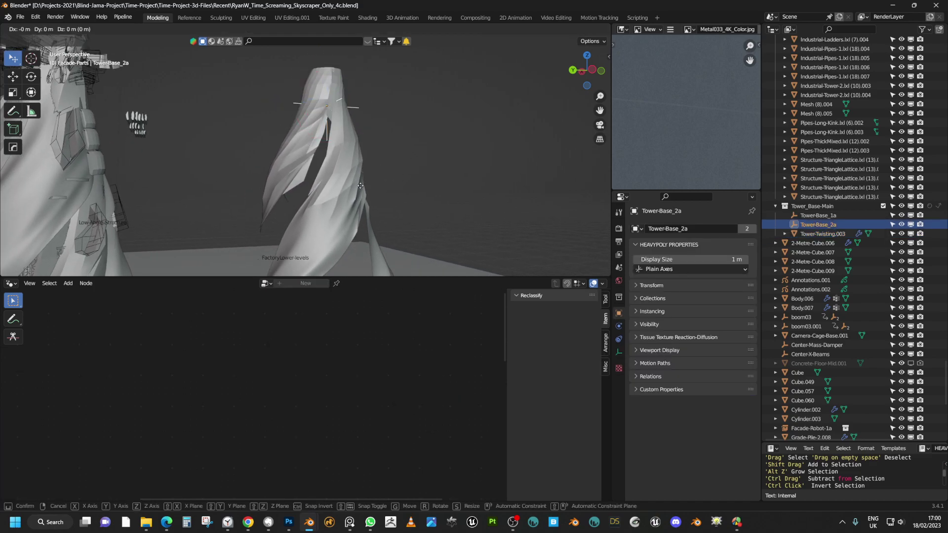
key("z")
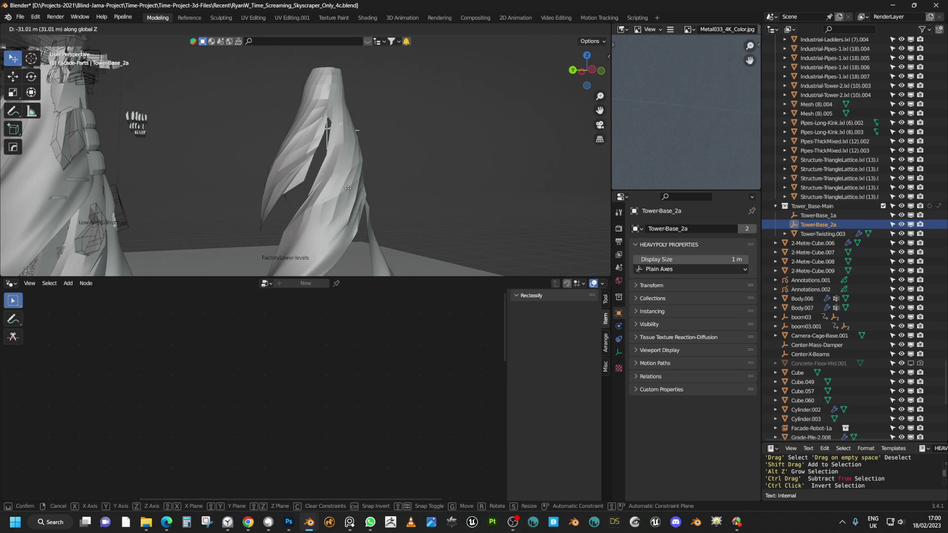
left_click(348, 155)
left_click(335, 251)
Turn off the viewport display of the Tower-Smooth geometry nodes modifier
middle_click_drag(275, 359, 322, 322)
scroll(361, 339, "down", 2)
scroll(360, 338, "up", 1)
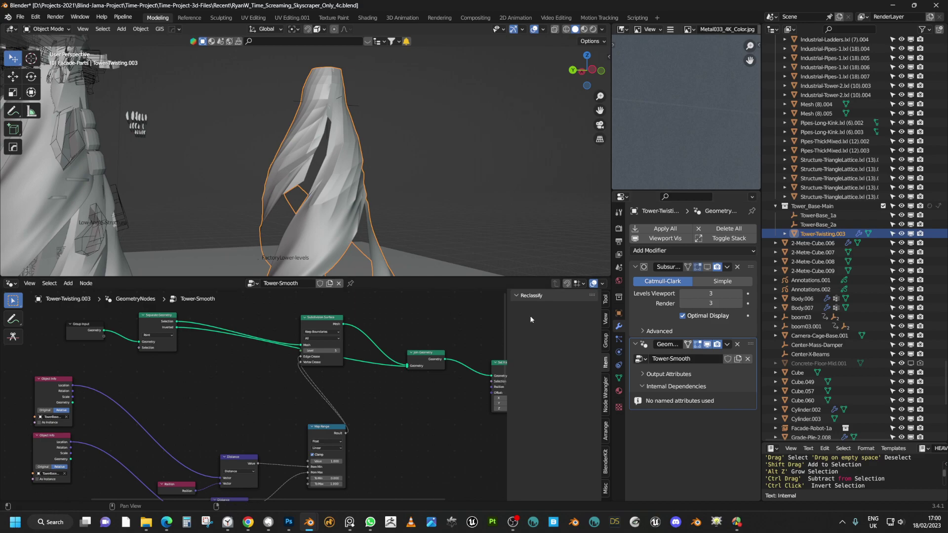
middle_click_drag(323, 218, 339, 203)
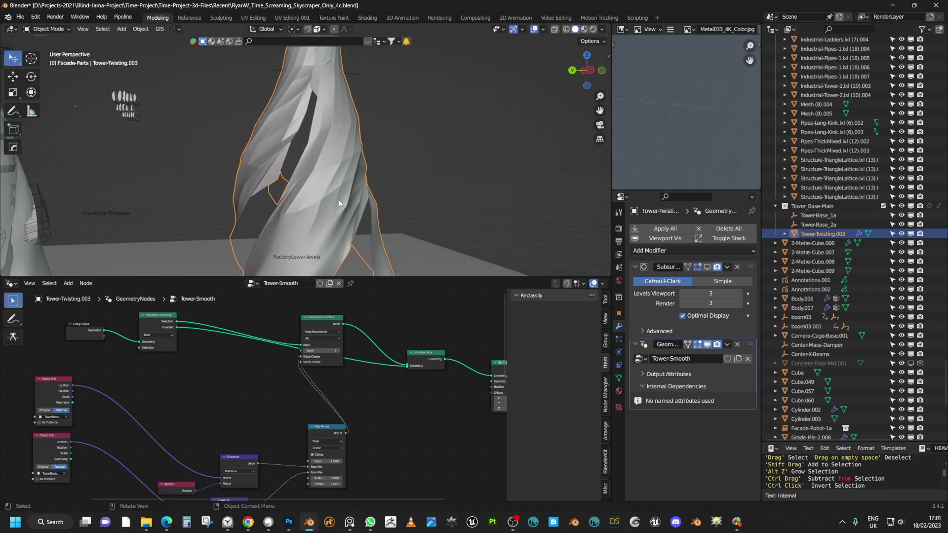
mouse_move(270, 381)
middle_mouse_down()
mouse_move(266, 357)
mouse_move(260, 378)
mouse_move(265, 339)
mouse_move(264, 375)
mouse_move(353, 334)
middle_mouse_up()
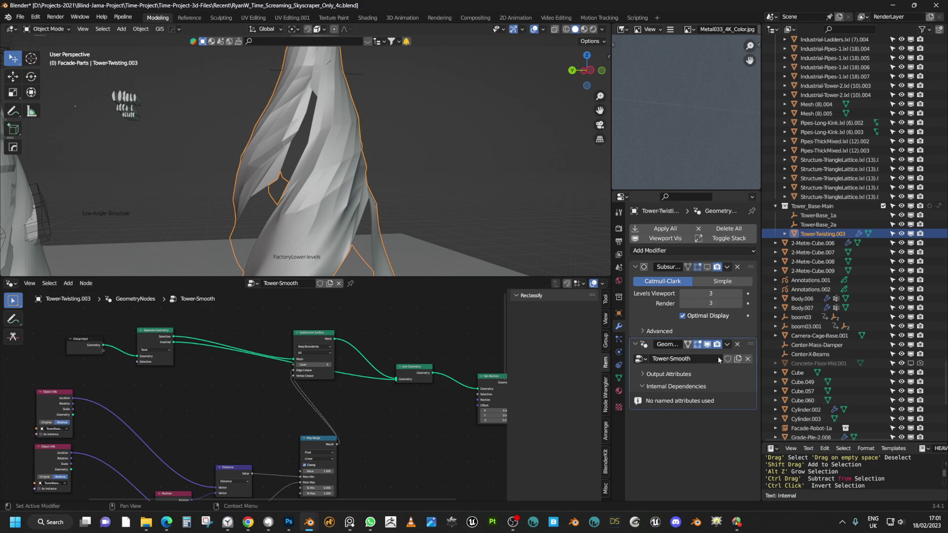
left_click(707, 344)
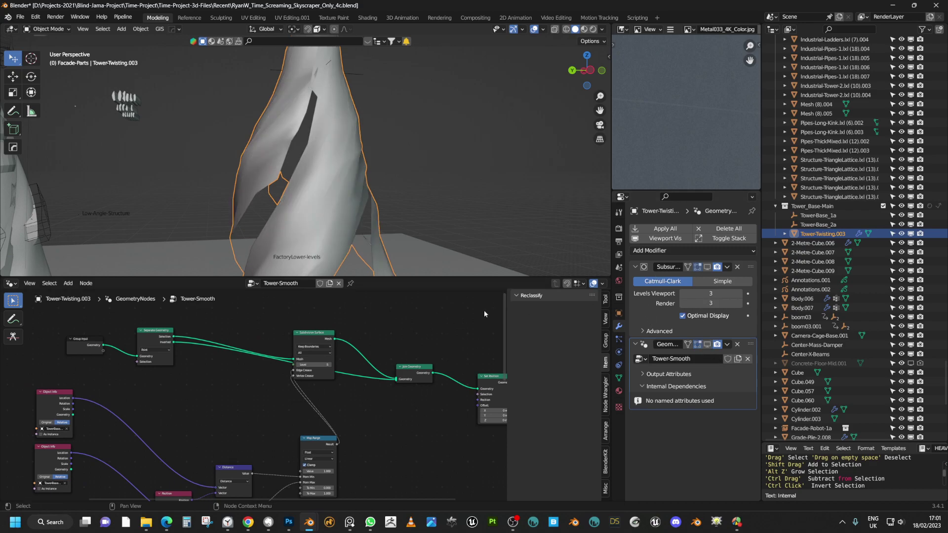
Add another Geometry Nodes modifier to the twisting tower and create a new node tree for it
left_click(649, 252)
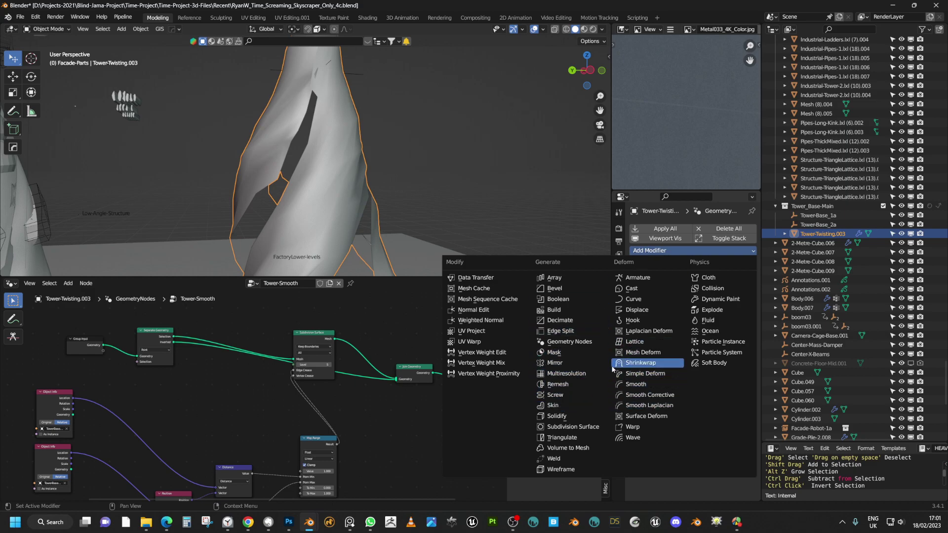
left_click(557, 343)
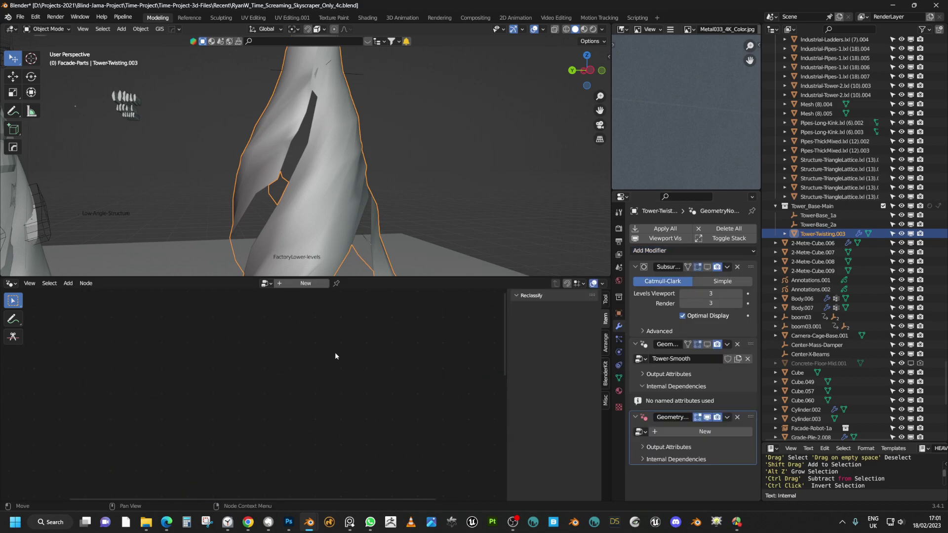
left_click(305, 283)
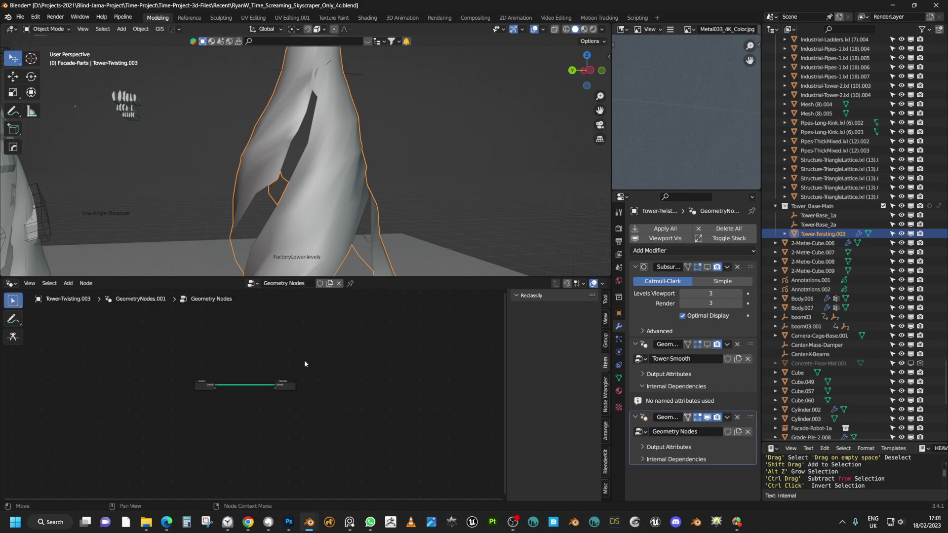
scroll(321, 371, "up", 4)
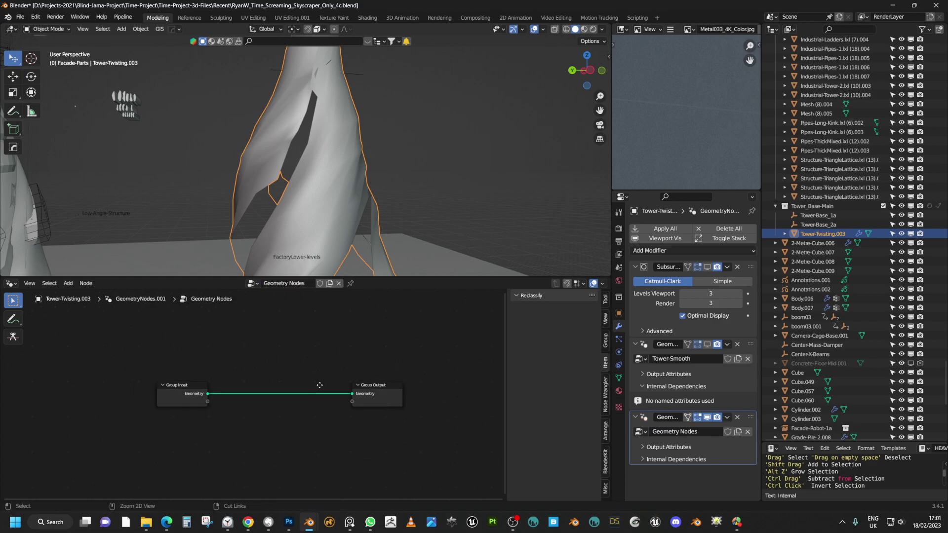
Switch back to the Tower-Smooth modifier's node tree and examine its Subdivision Surface and Map Range nodes
left_click(746, 346)
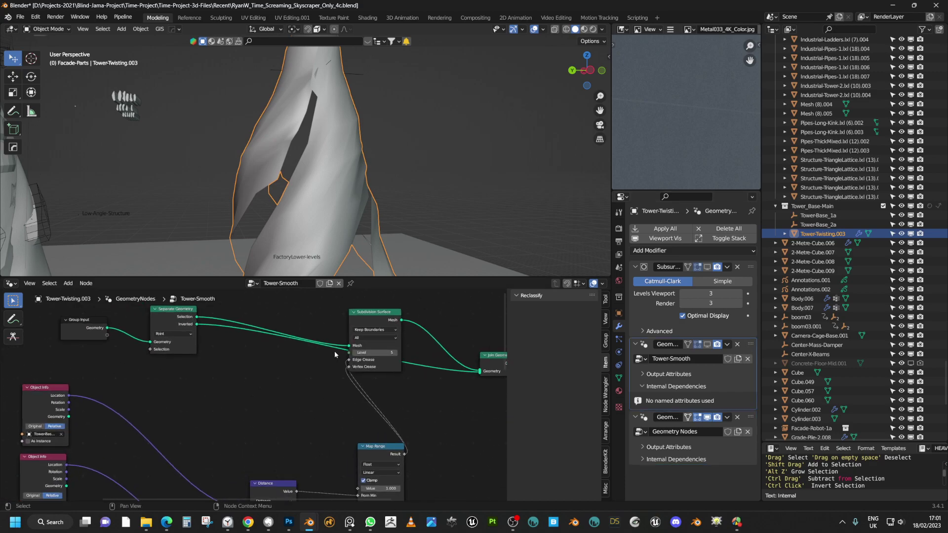
scroll(334, 355, "up", 1)
mouse_move(342, 349)
middle_mouse_down()
mouse_move(320, 372)
mouse_move(336, 349)
middle_mouse_up()
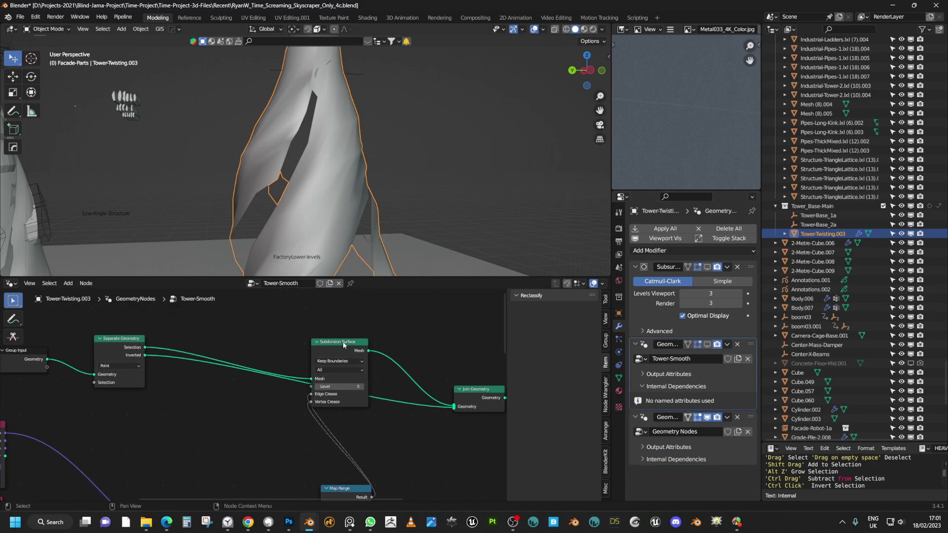
scroll(348, 371, "up", 1)
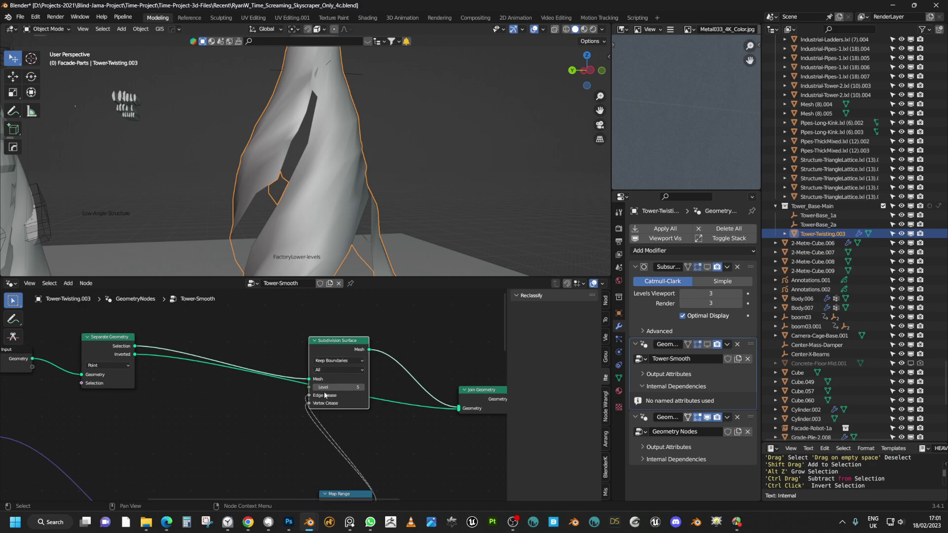
scroll(325, 395, "down", 3)
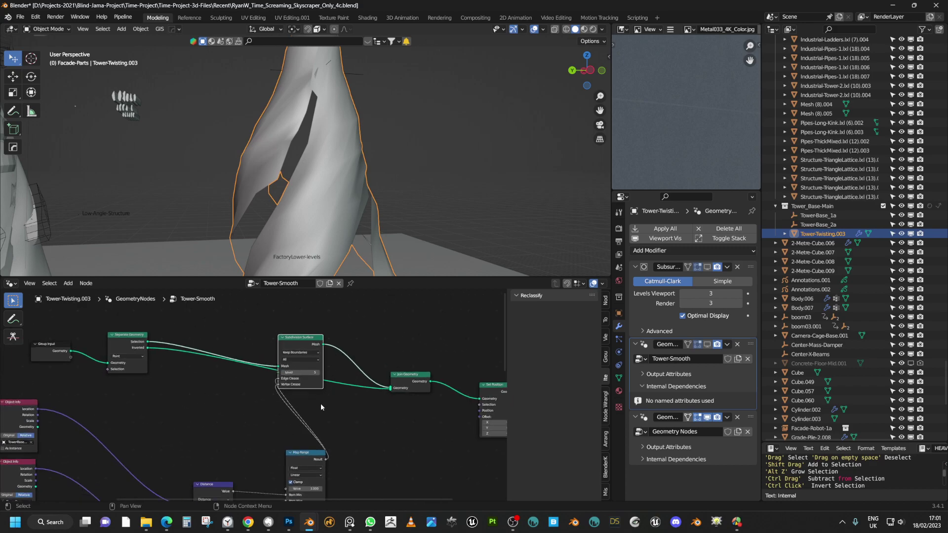
scroll(319, 416, "up", 3)
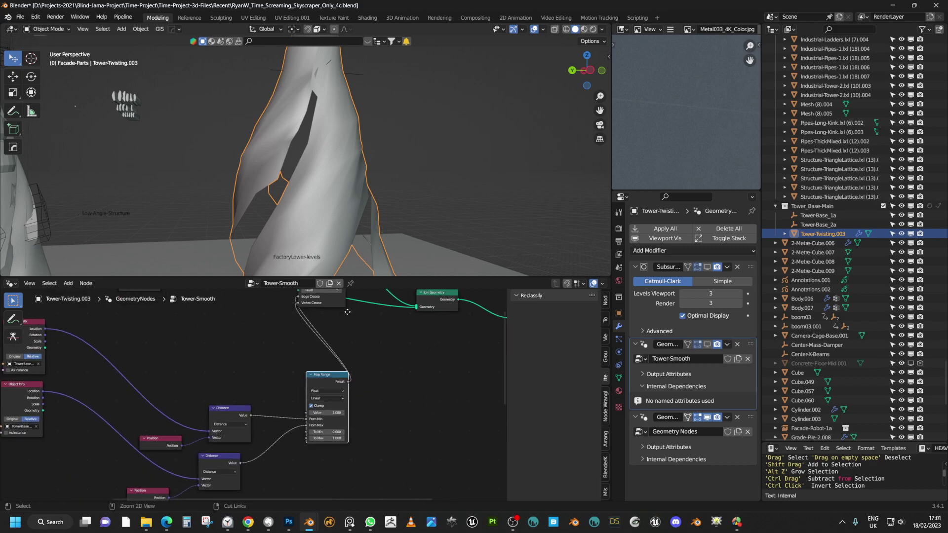
Disconnect the Map Range result from the Subdivision Surface node's crease inputs, with Edge Crease and Vertex Crease both at 1.000
scroll(324, 384, "up", 3)
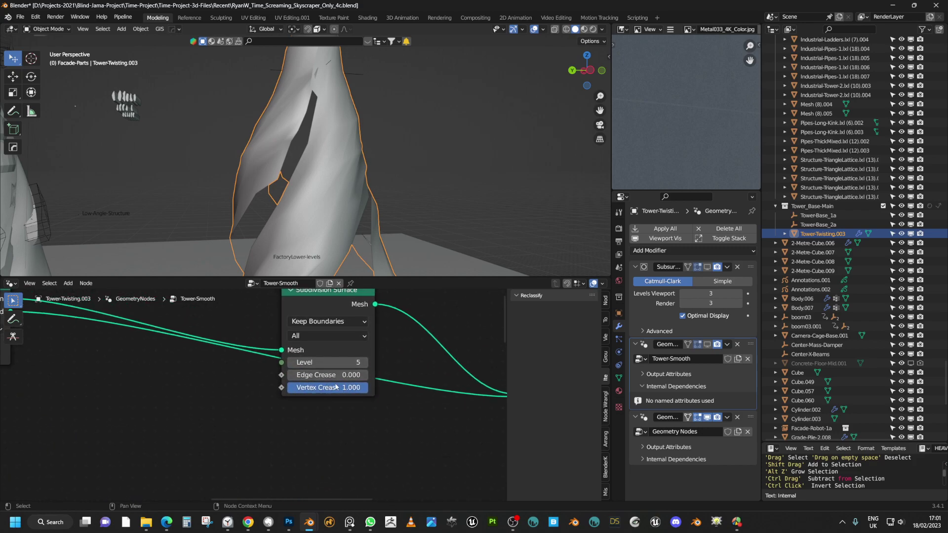
scroll(336, 387, "down", 1)
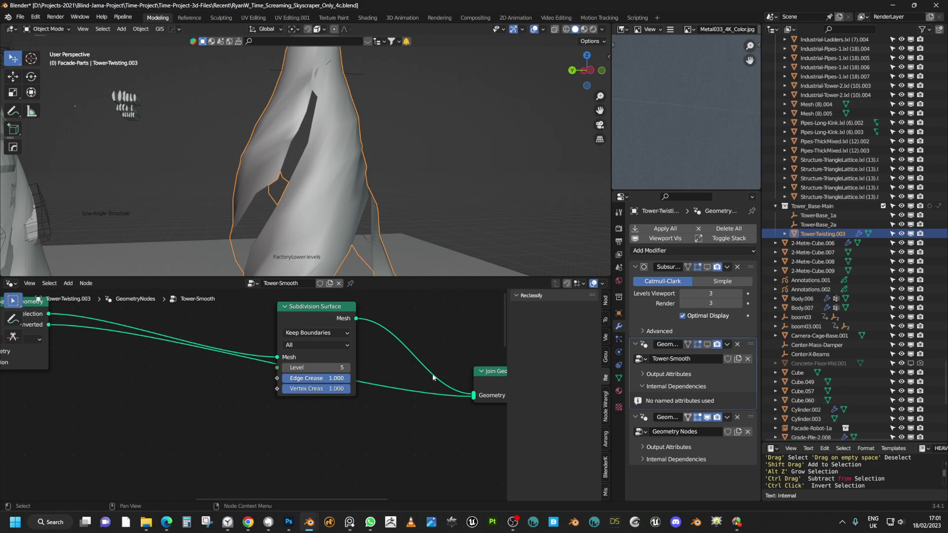
middle_click_drag(354, 383, 304, 389)
middle_click_drag(304, 389, 327, 407, "ctrl")
middle_click_drag(328, 407, 207, 361)
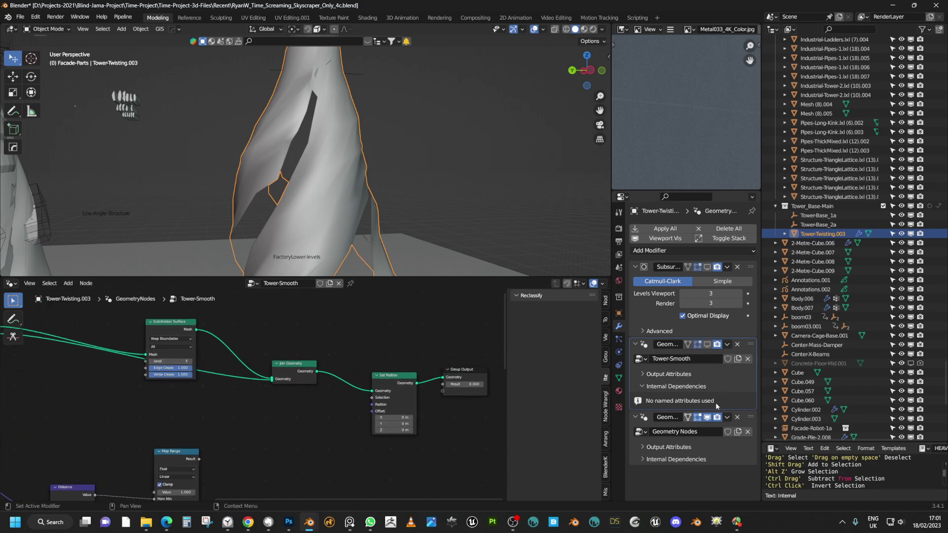
Show the Tower-Smooth modifier in the viewport and hide the newly added Geometry Nodes modifier
left_click(708, 417)
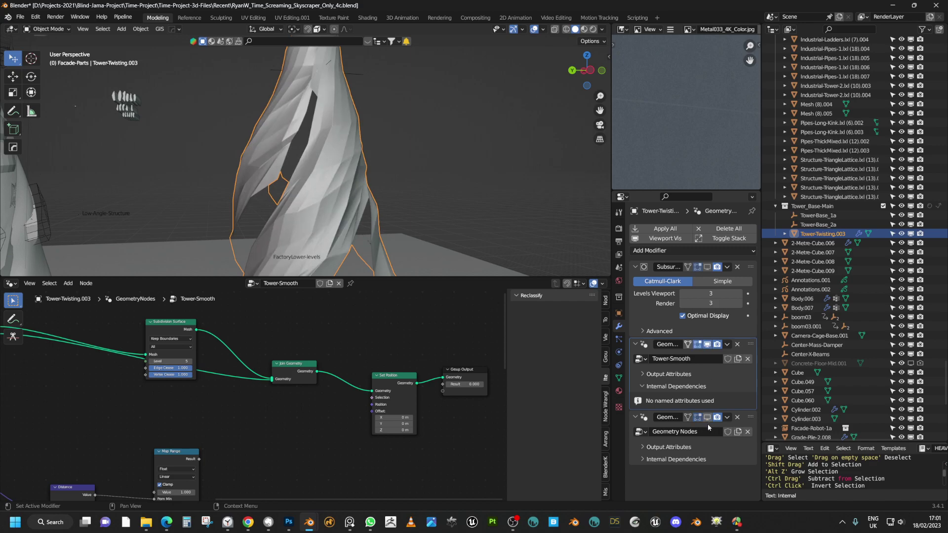
middle_click_drag(299, 365, 330, 360)
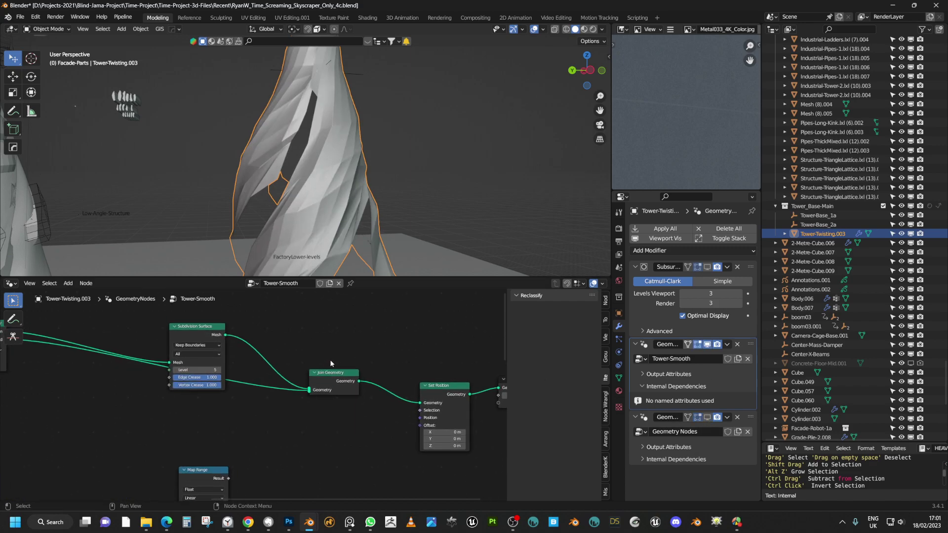
middle_click_drag(410, 357, 388, 359)
Set both Edge Crease and Vertex Crease on the Subdivision Surface node to 0.000
middle_click_drag(239, 363, 288, 369)
middle_click_drag(281, 335, 326, 368)
middle_click_drag(372, 210, 357, 226)
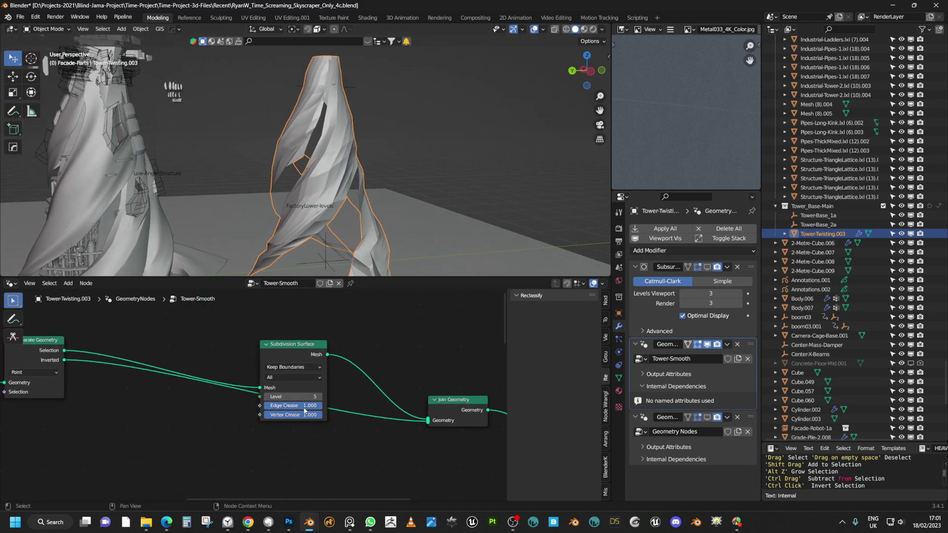
left_click_drag(211, 420, 302, 418)
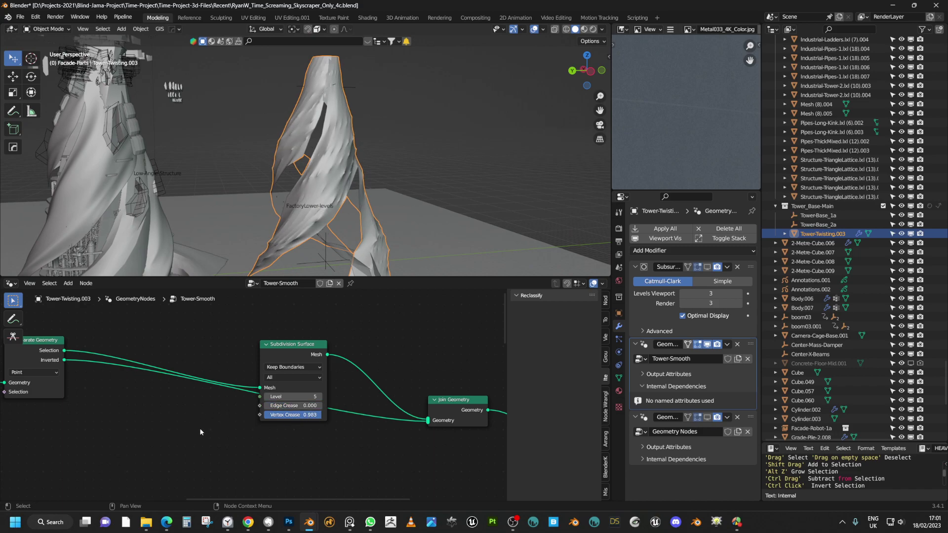
left_click_drag(202, 432, 274, 424)
Examine the tower's surface with zero creasing and compare it with the Subdivision Surface node's settings
middle_click_drag(322, 233, 332, 221)
scroll(332, 221, "up", 1)
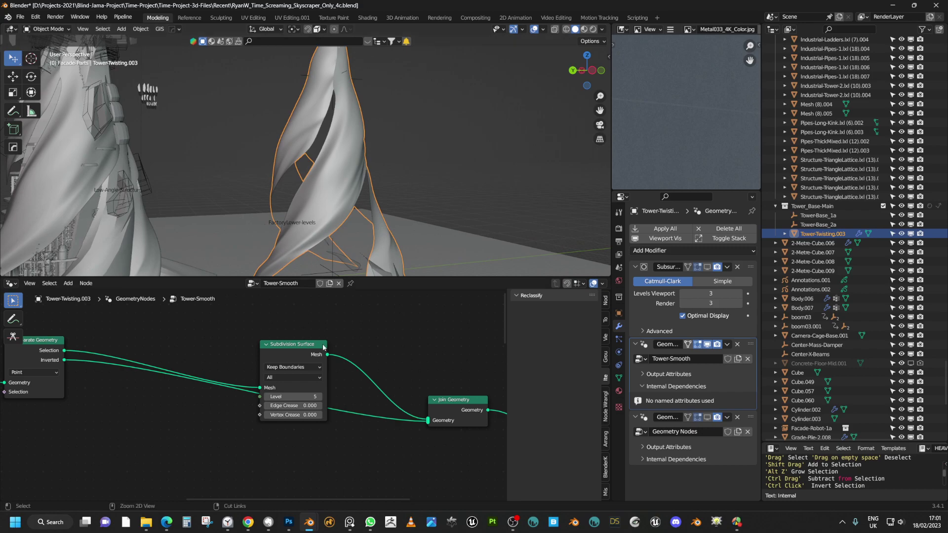
middle_click_drag(330, 350, 329, 368, "ctrl")
middle_click_drag(344, 223, 347, 262)
middle_click_drag(326, 404, 335, 346)
mouse_move(328, 363)
middle_mouse_down("ctrl")
mouse_move(313, 401)
mouse_move(326, 371)
middle_mouse_up("ctrl")
mouse_move(326, 371)
middle_mouse_down("ctrl")
mouse_move(328, 357)
mouse_move(337, 396)
mouse_move(337, 359)
middle_mouse_up("ctrl")
middle_click_drag(337, 359, 334, 357, "ctrl")
middle_click_drag(334, 391, 336, 412)
middle_click_drag(320, 364, 328, 419)
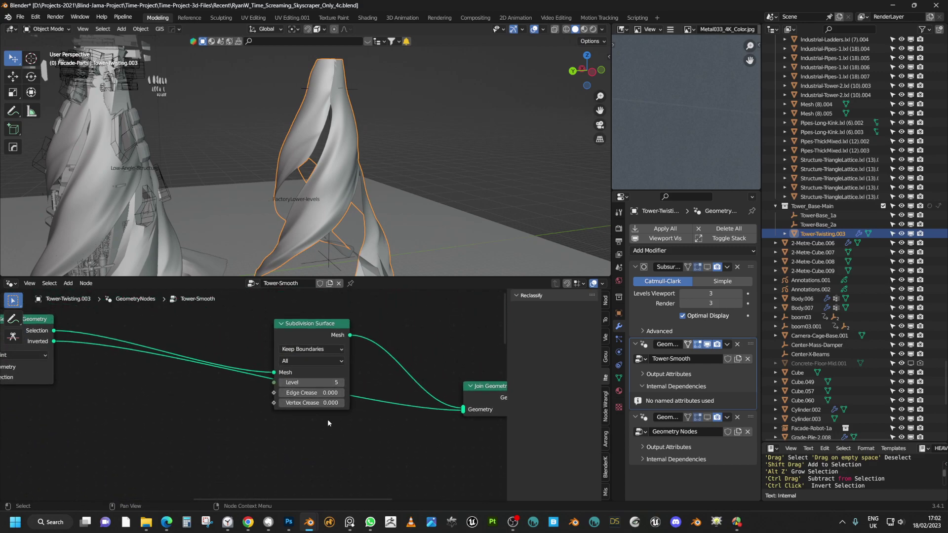
Connect the Map Range node's Result to both Edge Crease and Vertex Crease on the Subdivision Surface node
middle_click_drag(331, 469, 361, 429)
left_click_drag(363, 453, 312, 382)
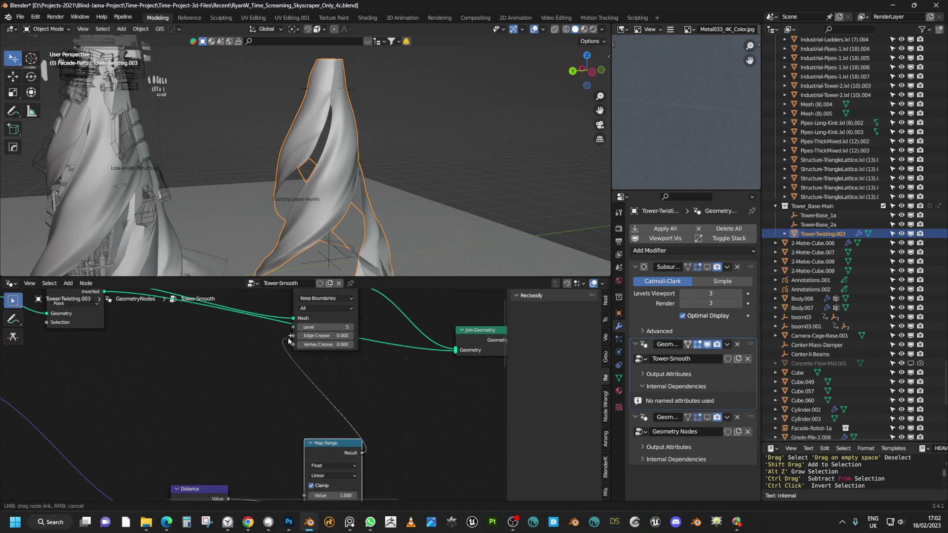
left_click_drag(362, 456, 362, 453)
left_click_drag(362, 453, 378, 437)
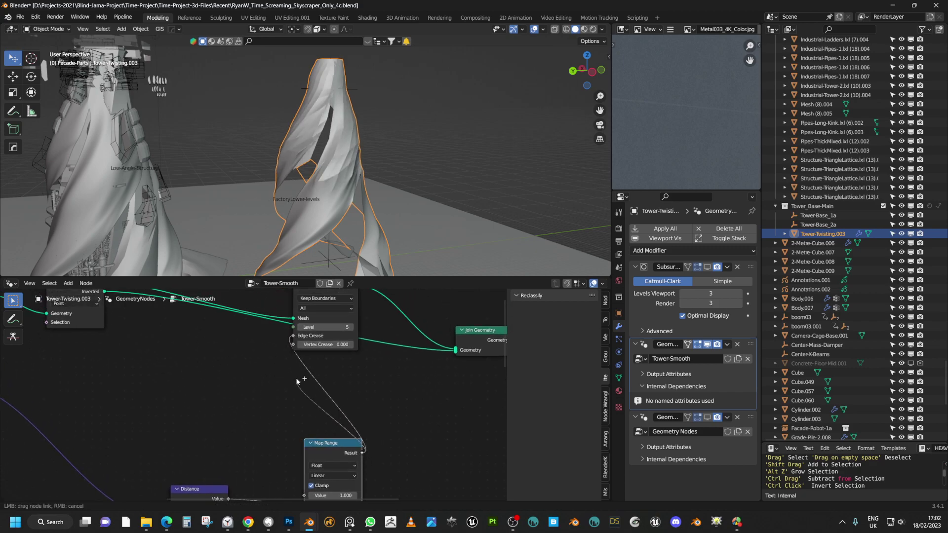
left_click_drag(302, 367, 307, 350)
Examine how the Object Info, Position and Distance nodes feed Map Range, and inspect the tower's creasing gradient
middle_click_drag(292, 389, 319, 379)
middle_click_drag(323, 346, 307, 394, "ctrl")
middle_click_drag(321, 349, 348, 302, "ctrl")
scroll(331, 335, "up", 1)
middle_click_drag(321, 405, 320, 329)
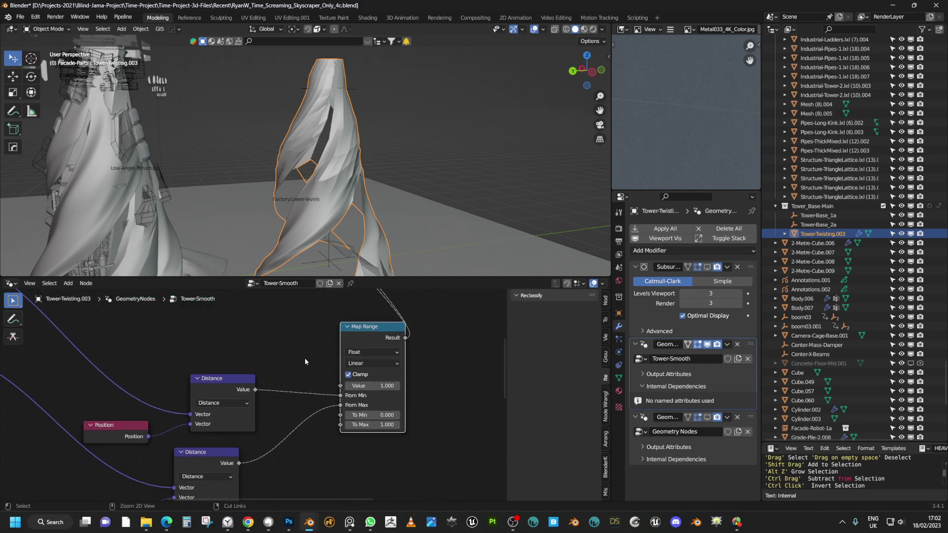
scroll(305, 360, "down", 4)
middle_click_drag(306, 376, 383, 379)
scroll(321, 381, "up", 1)
middle_click_drag(353, 224, 315, 240)
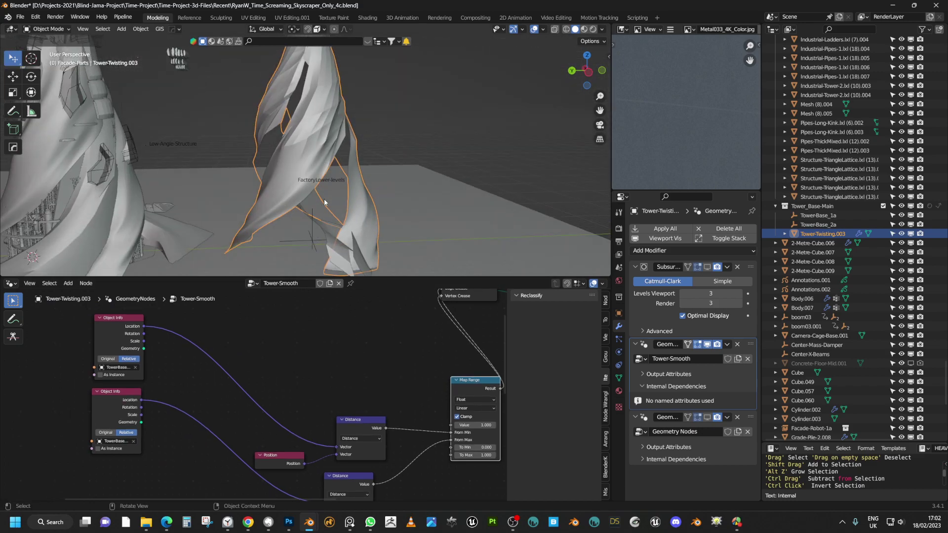
middle_click_drag(322, 207, 324, 179)
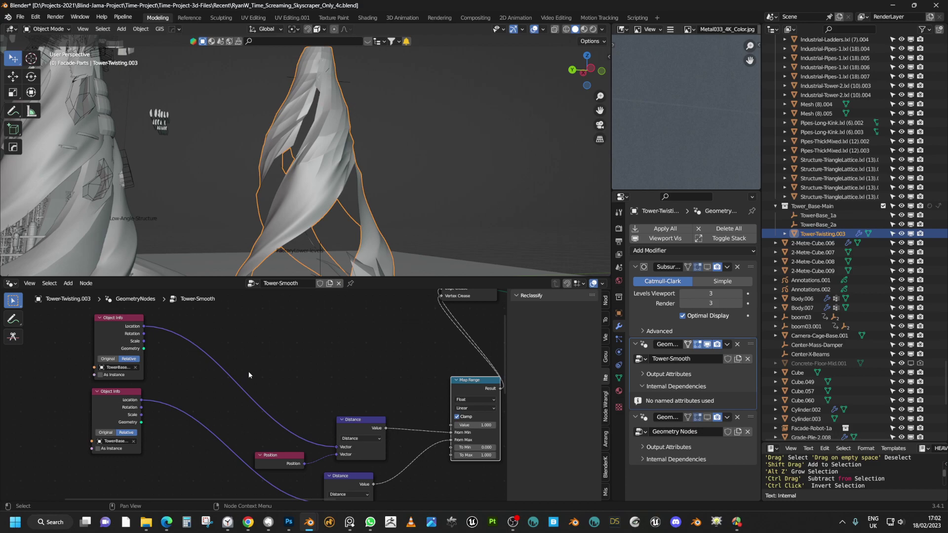
mouse_move(214, 384)
middle_mouse_down()
mouse_move(211, 364)
mouse_move(233, 392)
mouse_move(229, 373)
middle_mouse_up()
scroll(229, 393, "down", 1)
scroll(229, 393, "up", 1)
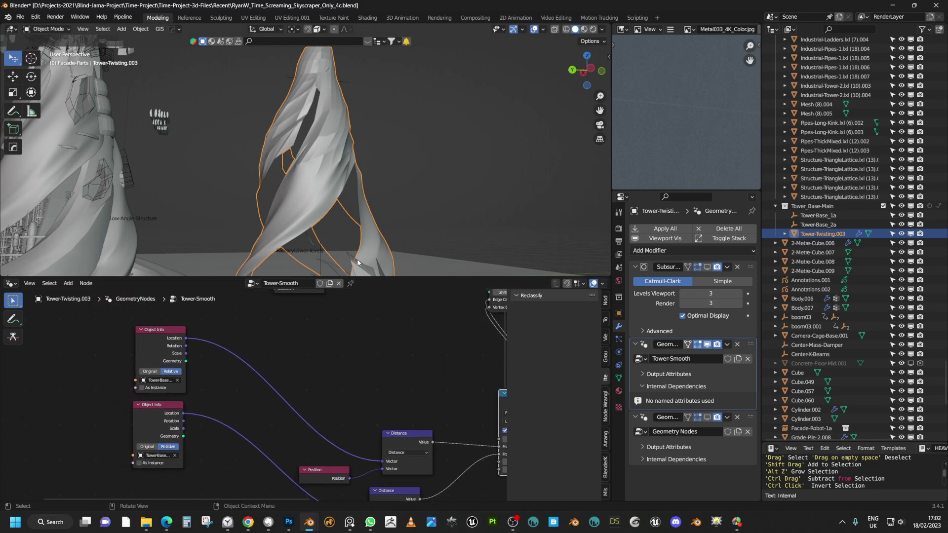
Add an Object Info node for the Tower-Base_2a empty beside the existing Object Info nodes, and delete it
middle_click_drag(352, 359, 357, 361)
left_click_drag(817, 225, 330, 365)
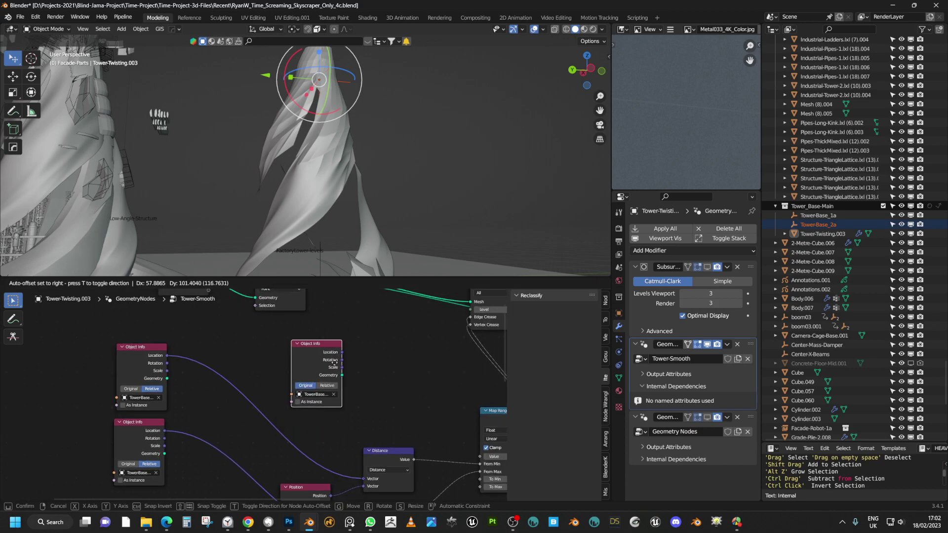
left_click(356, 369)
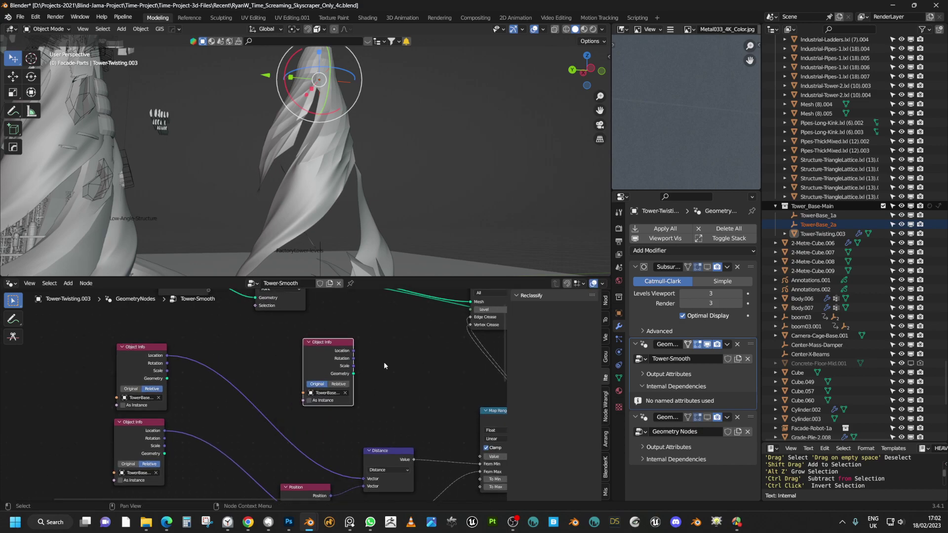
key("x")
Reselect Tower-Twisting.003 and bring Tower-Base_2a into its node tree again as an Object Info node, then remove that node
left_click(818, 216)
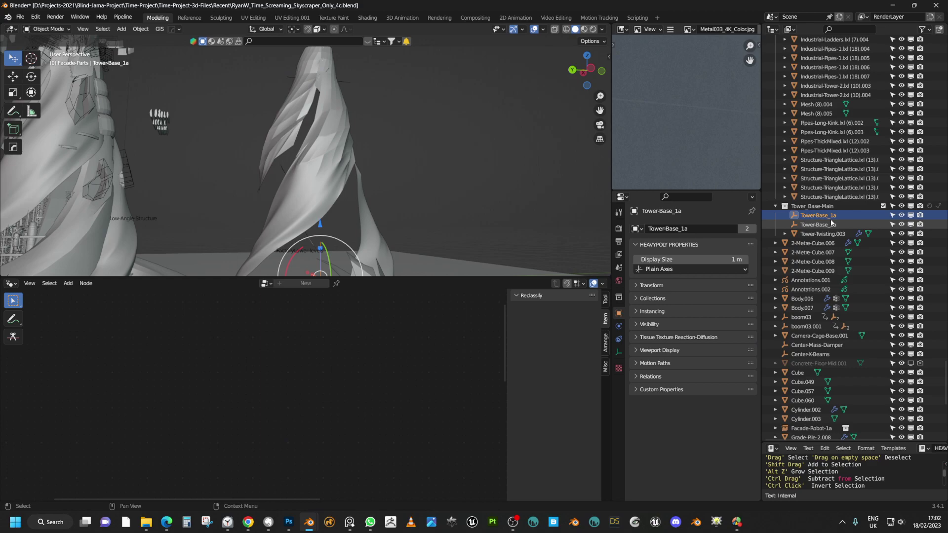
left_click(318, 206)
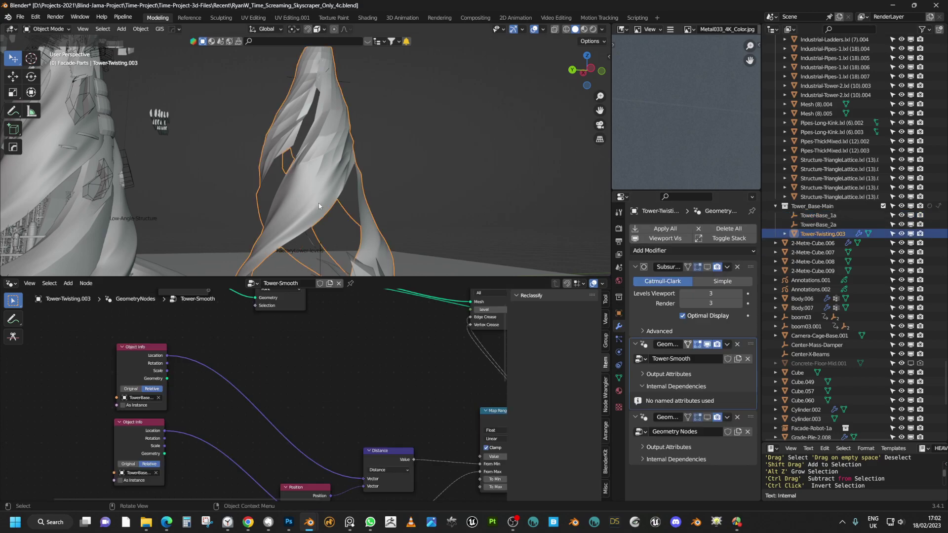
left_click(821, 226)
left_click(820, 235)
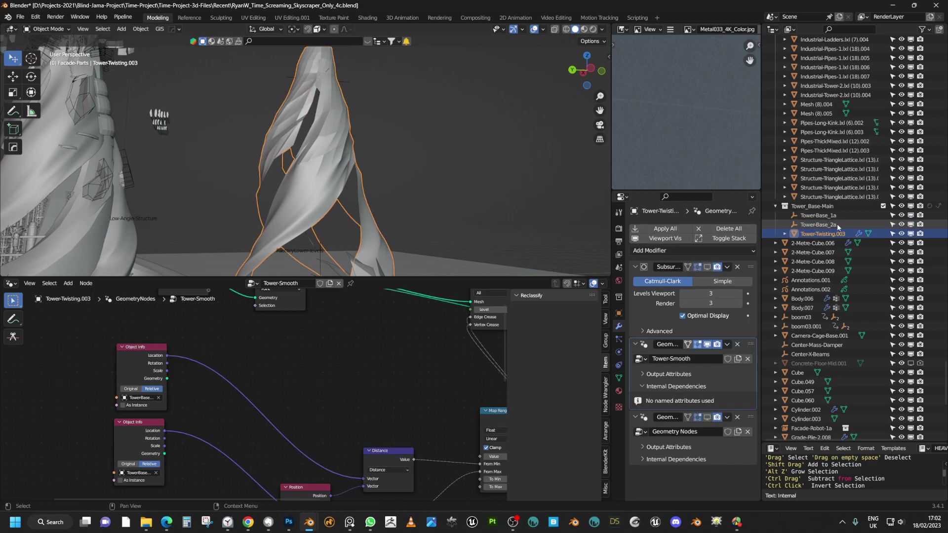
left_click_drag(835, 225, 297, 365)
middle_click_drag(329, 385, 336, 361)
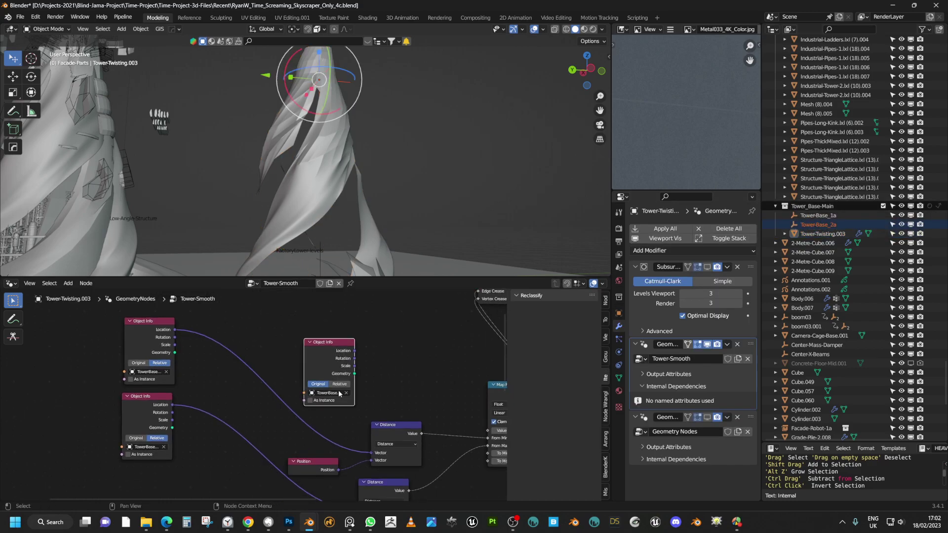
key("x")
Select the two Object Info nodes and examine how their Location outputs reach the Distance nodes
middle_click_drag(164, 349, 188, 344)
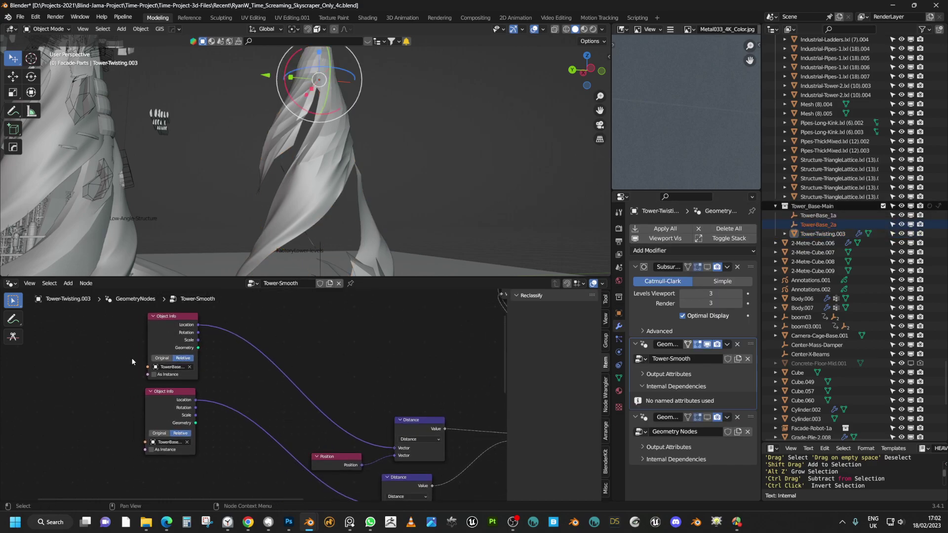
left_click_drag(115, 335, 186, 448)
middle_click_drag(309, 422, 236, 392)
scroll(293, 388, "up", 2)
scroll(302, 390, "down", 4)
mouse_move(314, 390)
middle_mouse_down()
mouse_move(287, 376)
mouse_move(301, 380)
middle_mouse_up()
scroll(289, 376, "up", 1)
Move the upper Distance node up until it is roughly level with the Map Range node
left_click(321, 386)
key("g")
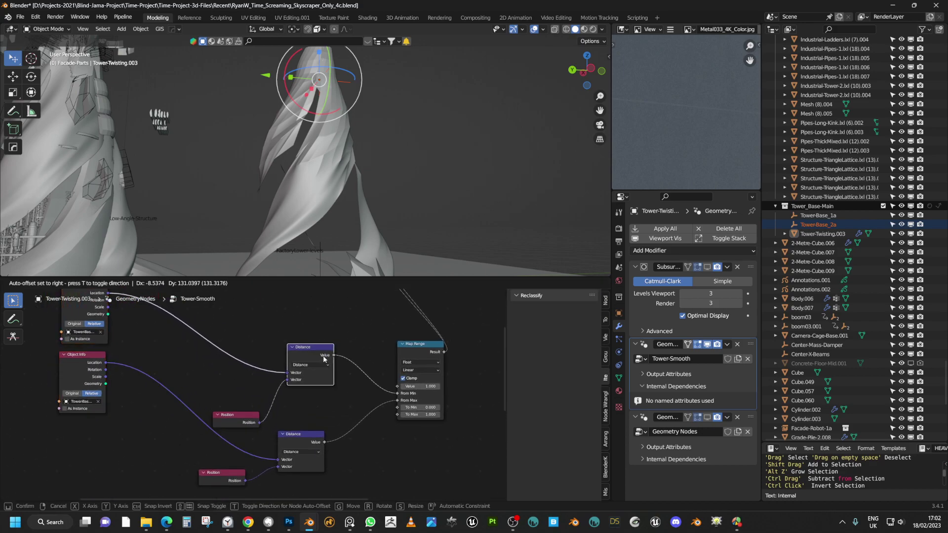
left_click(324, 359)
scroll(346, 351, "down", 2)
middle_click_drag(349, 349, 347, 361)
scroll(341, 340, "up", 3)
left_click(342, 354)
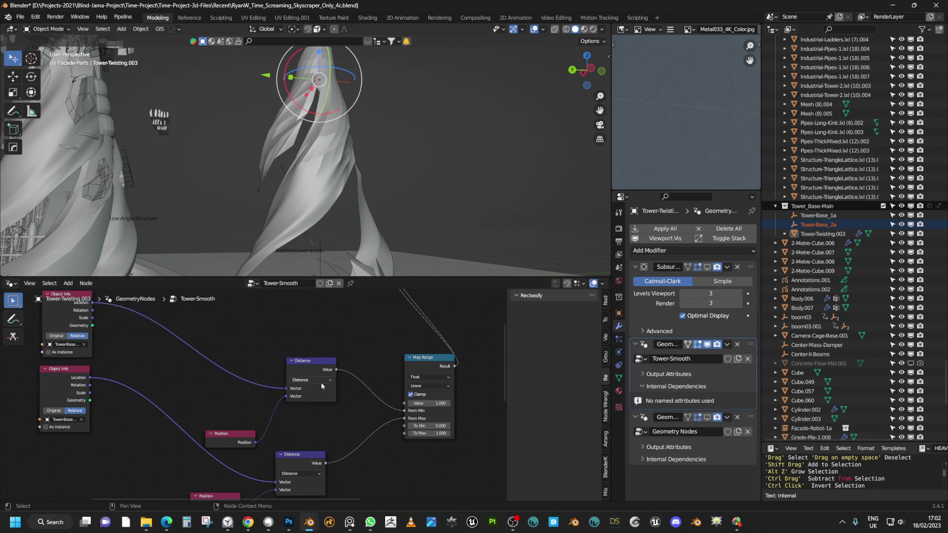
left_click(318, 380)
left_click(315, 379)
Add a Vector Math node in the empty area above the upper Distance node and set its operation to Distance
key("shift+a")
left_click(300, 284)
type("vec")
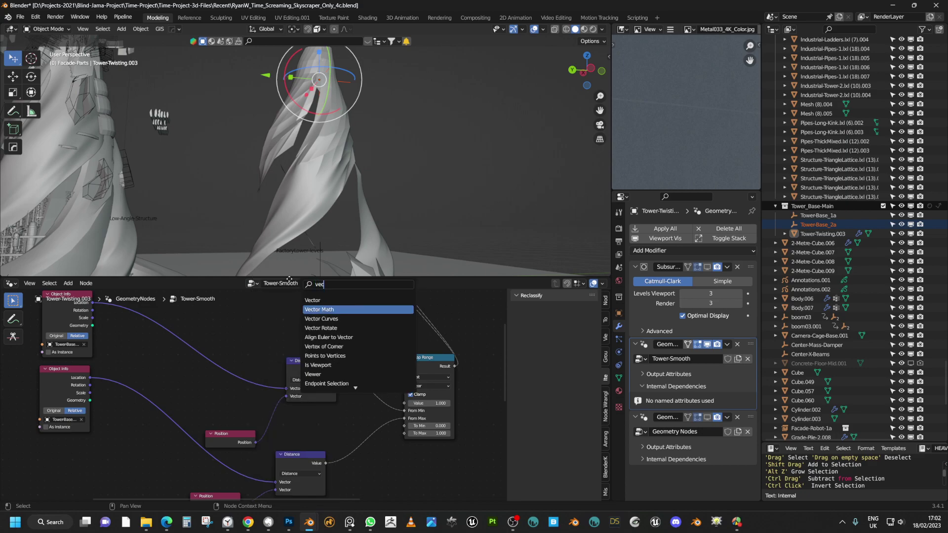
key("Return")
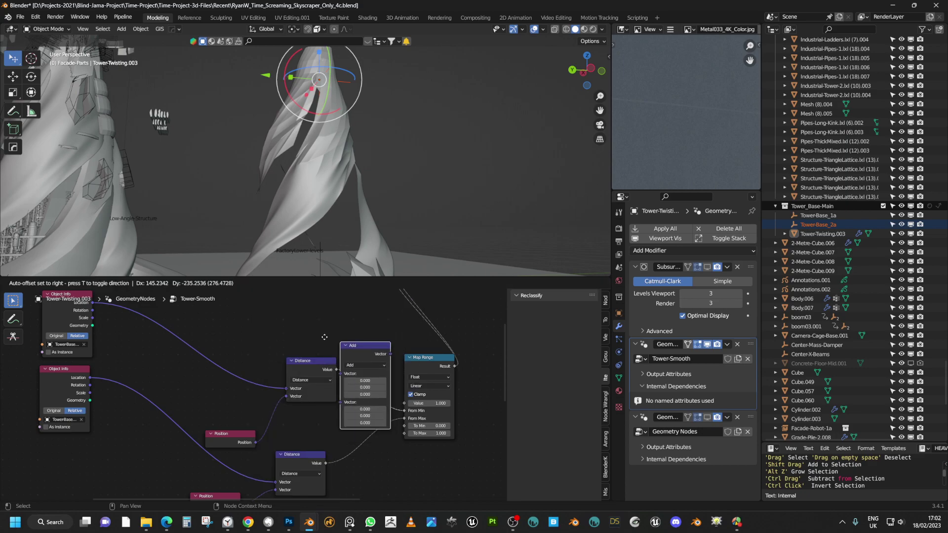
left_click(246, 317)
left_click(280, 337)
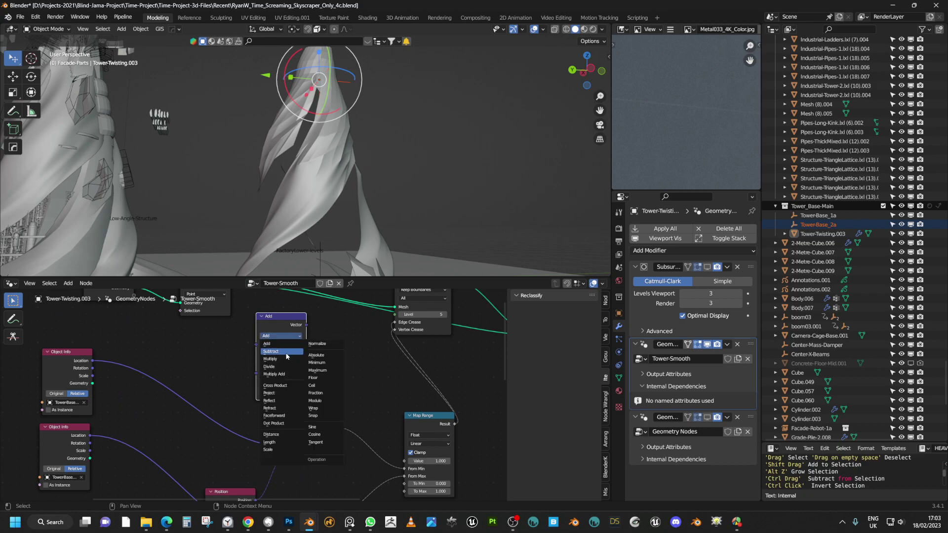
left_click(284, 435)
Examine how the two Distance values feed Map Range's From Min and From Max, and how its Result reaches the Subdivision Surface creases
scroll(283, 388, "up", 2)
scroll(289, 371, "down", 2)
middle_click_drag(283, 392, 256, 370)
middle_click_drag(315, 349, 267, 354)
scroll(259, 394, "up", 3)
scroll(257, 394, "down", 2)
mouse_move(276, 419)
middle_mouse_down()
mouse_move(264, 370)
mouse_move(273, 375)
mouse_move(249, 372)
middle_mouse_up()
scroll(265, 388, "up", 1)
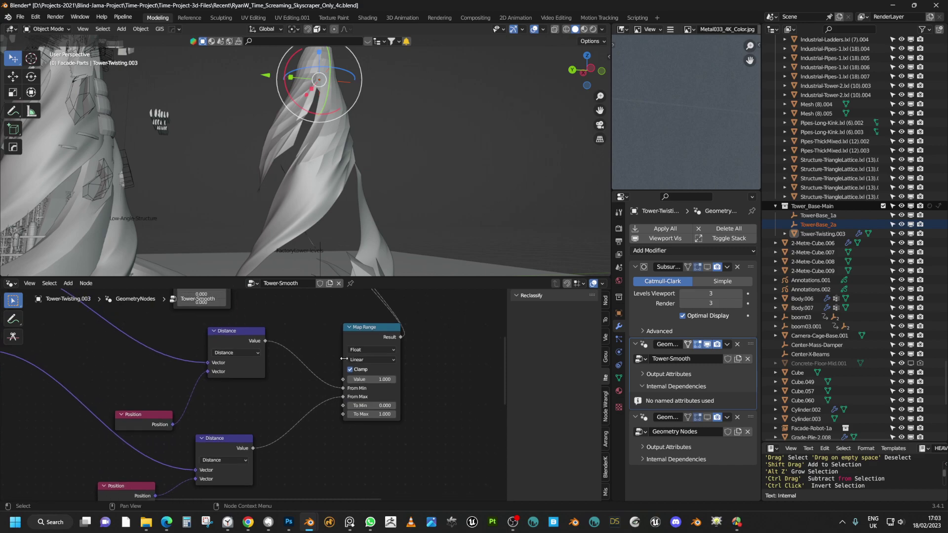
mouse_move(341, 367)
middle_mouse_down()
mouse_move(256, 367)
mouse_move(306, 407)
middle_mouse_up()
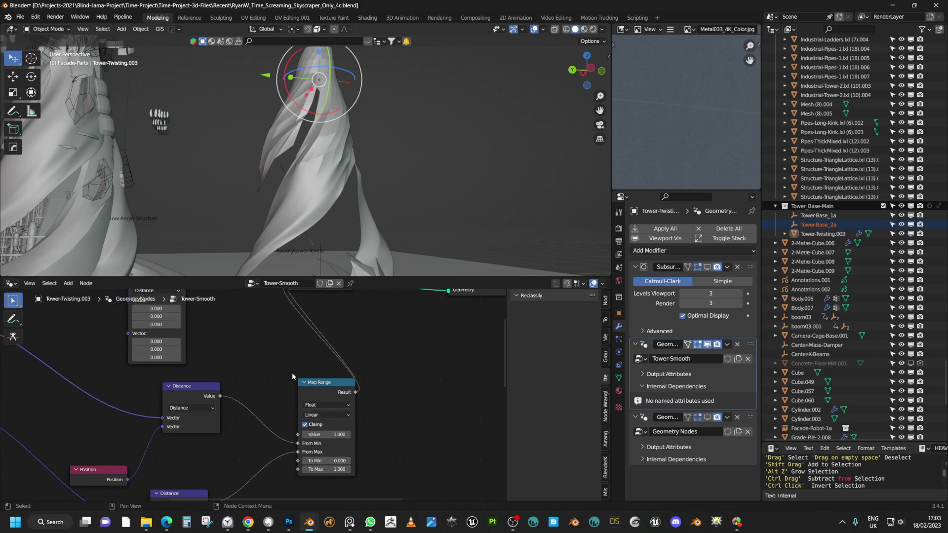
middle_click_drag(292, 373, 298, 353, "ctrl")
middle_click_drag(291, 316, 291, 422)
middle_click_drag(307, 374, 306, 379, "ctrl")
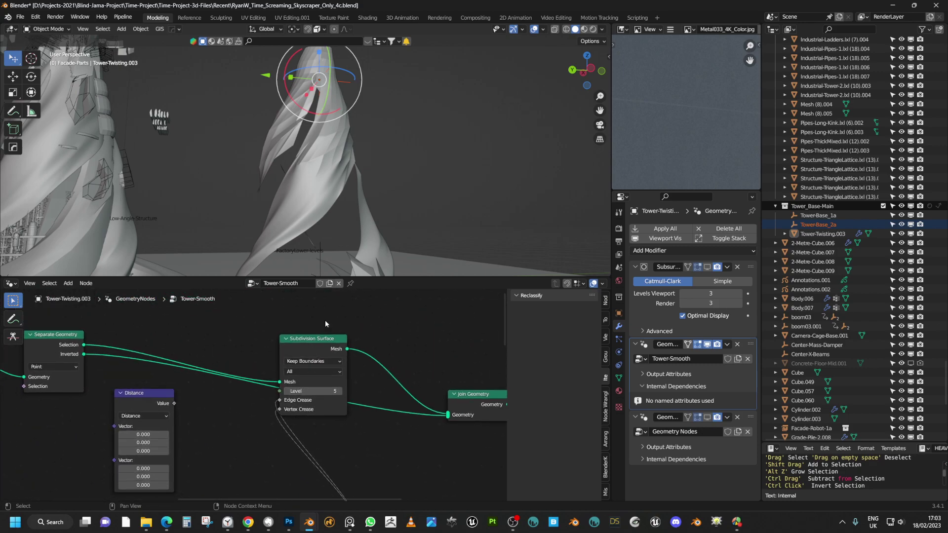
Select Tower-Base_1a at the tower's base and Tower-Base_2a near its top to inspect where both empties sit
middle_click_drag(353, 207, 346, 239, "ctrl")
middle_click_drag(338, 192, 318, 243)
left_click(325, 233)
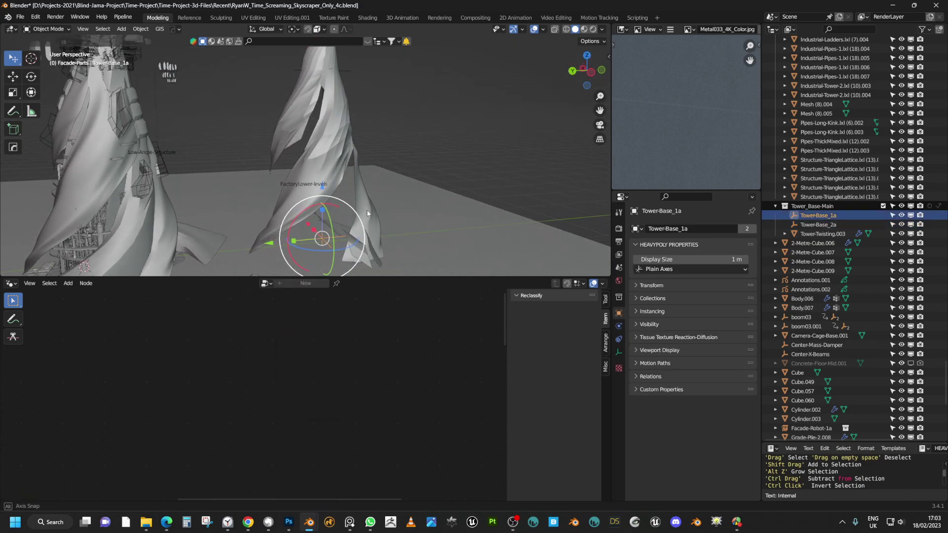
middle_click_drag(367, 213, 372, 195)
left_click(341, 102)
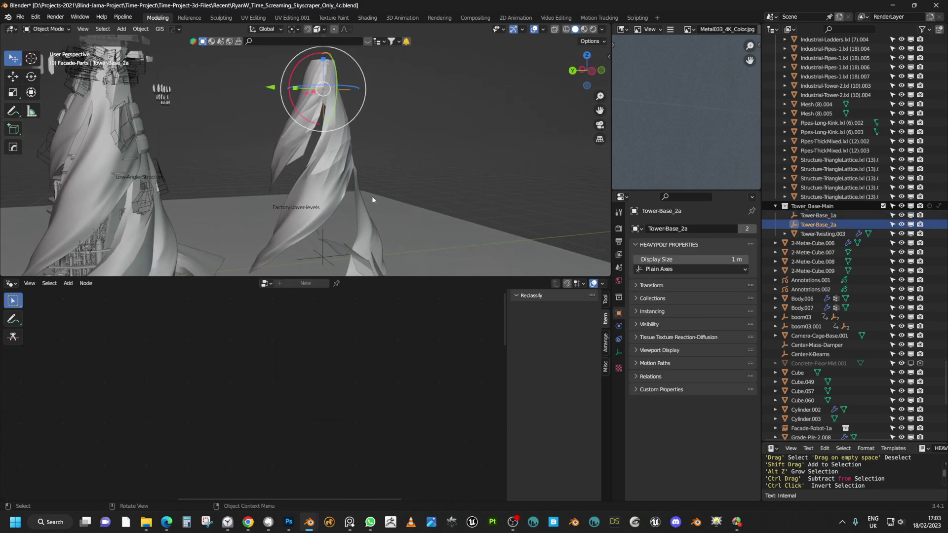
Move the Tower-Base_1a empty along the global Z axis to slightly below its starting height
left_click(317, 257)
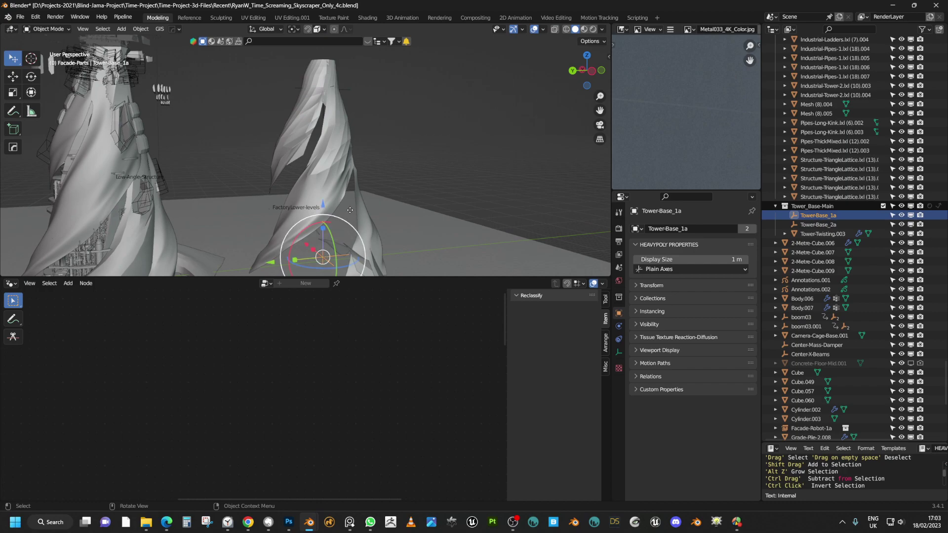
key("g")
key("z")
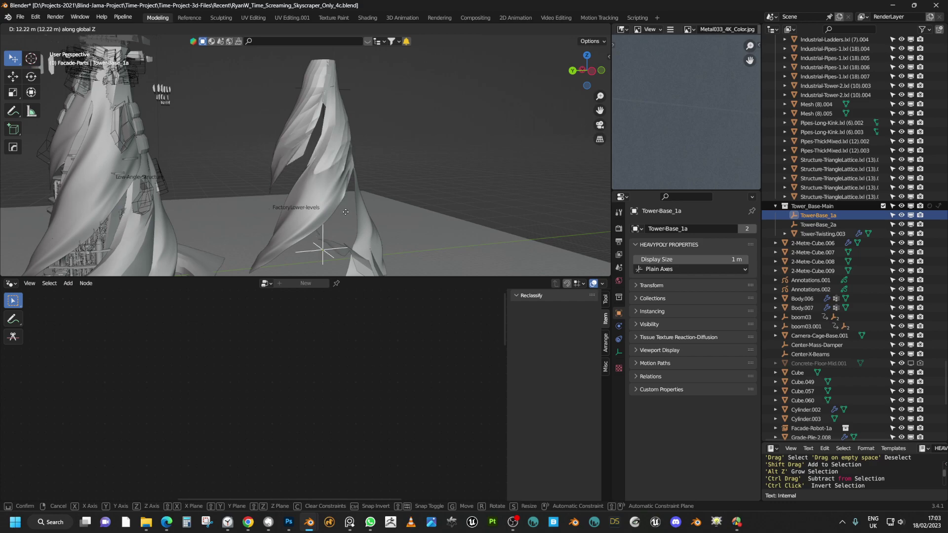
left_click(340, 238)
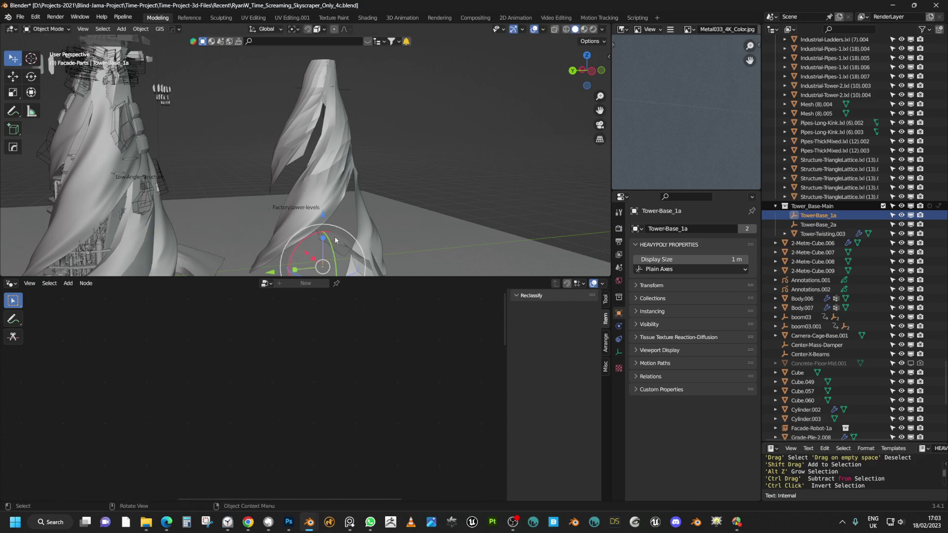
Select the twisting tower and examine its creasing together with the Subdivision Surface, Join Geometry and Map Range nodes
middle_click_drag(355, 219, 348, 261)
left_click(428, 169)
left_click(340, 196)
scroll(382, 200, "up", 2)
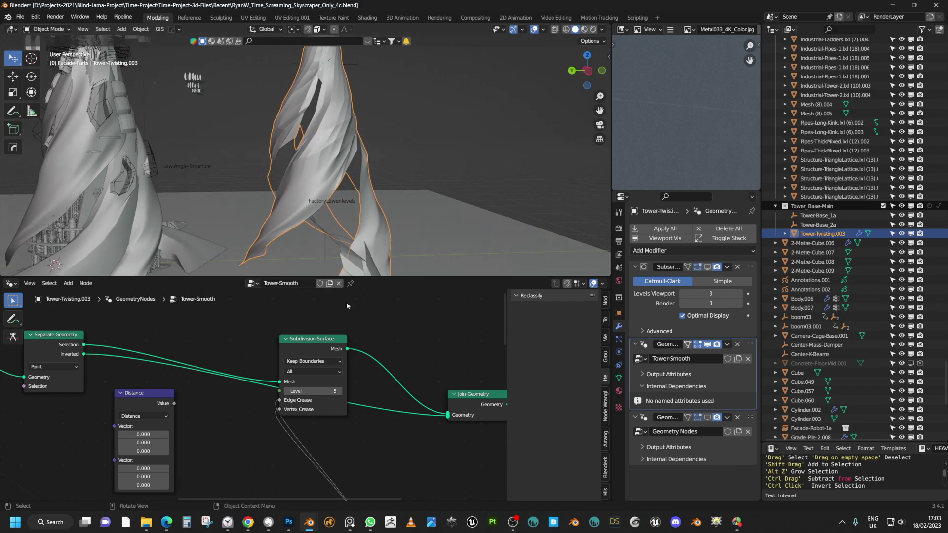
scroll(390, 327, "down", 2)
middle_click_drag(394, 329, 371, 304)
scroll(365, 330, "up", 2)
middle_click_drag(368, 338, 371, 342)
scroll(361, 363, "down", 2)
mouse_move(357, 374)
middle_mouse_down()
mouse_move(366, 349)
mouse_move(339, 367)
middle_mouse_up()
scroll(366, 355, "down", 1)
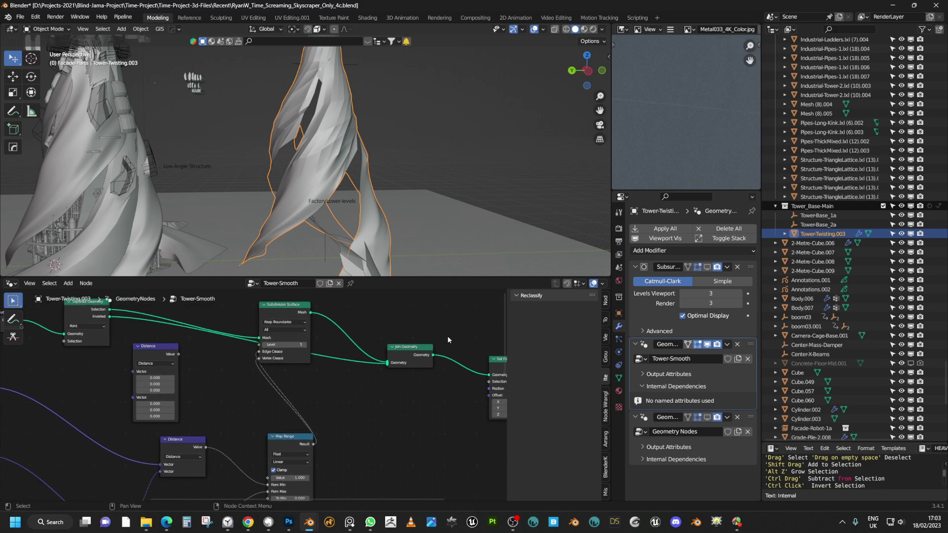